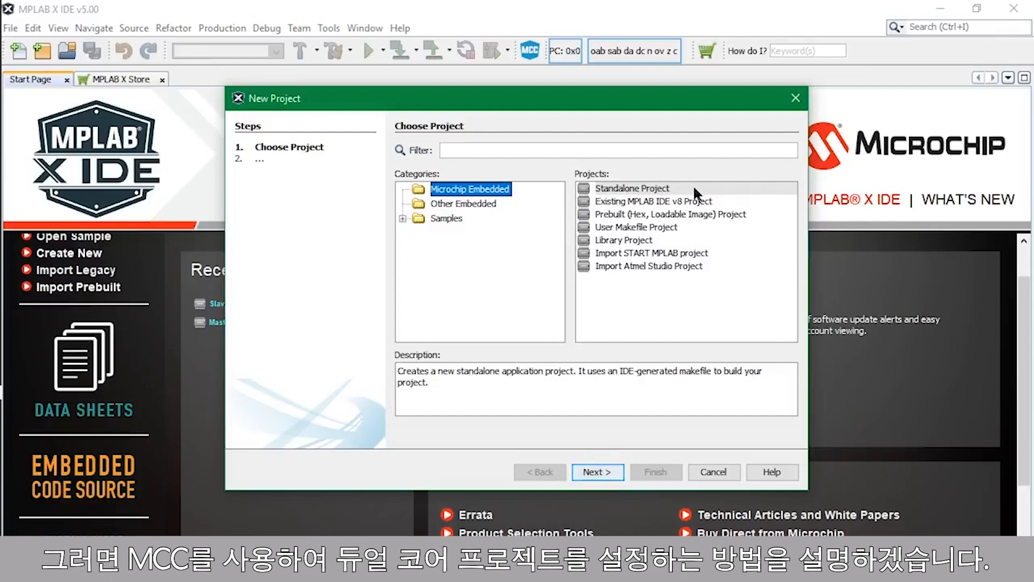
Step: Start a standalone Microchip Embedded project for the dsPIC33CH128MP508 device
left_click(695, 189)
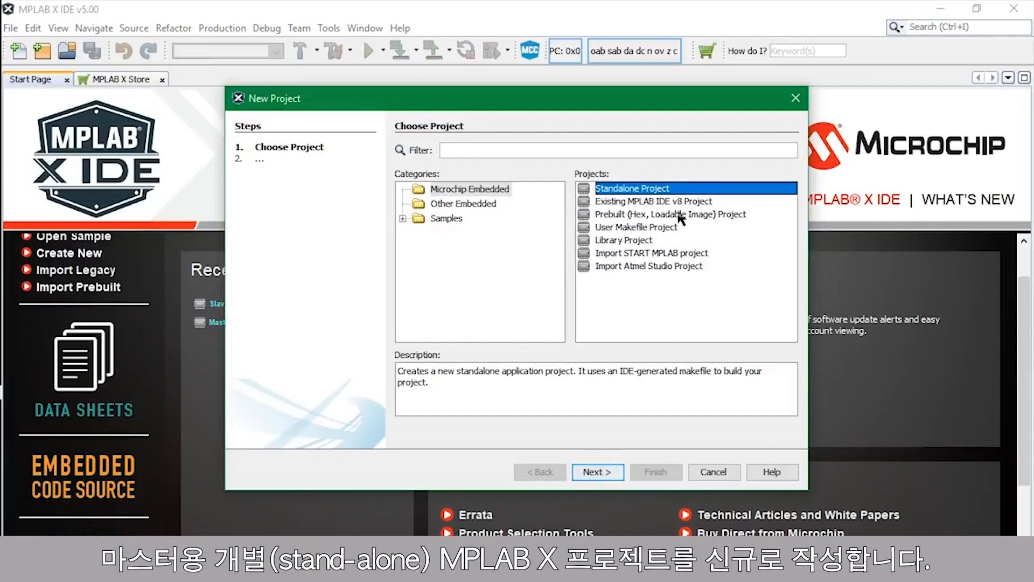
left_click(603, 469)
left_click(586, 200)
type("ds")
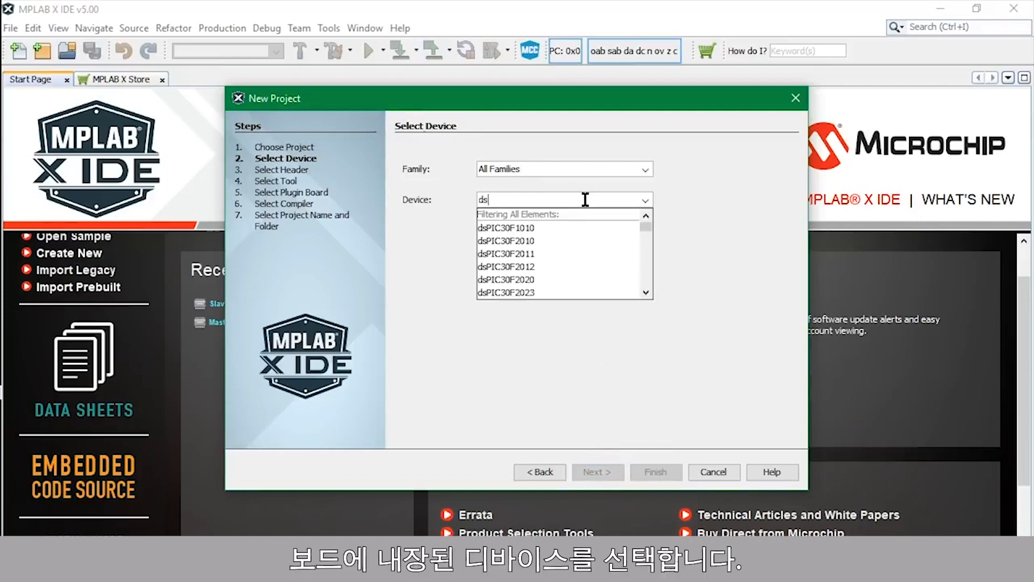
type("PIC33")
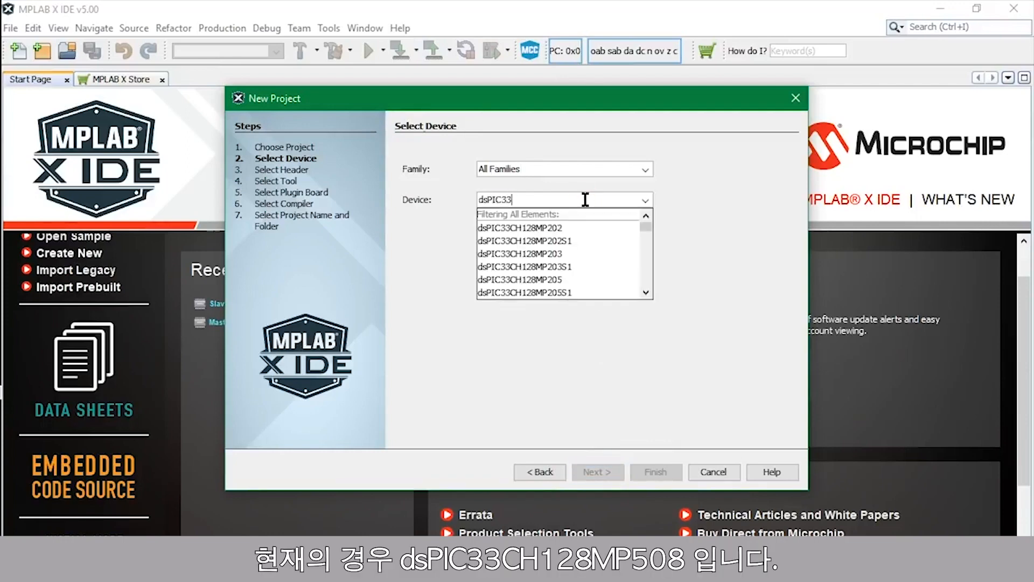
type("CH128MP508")
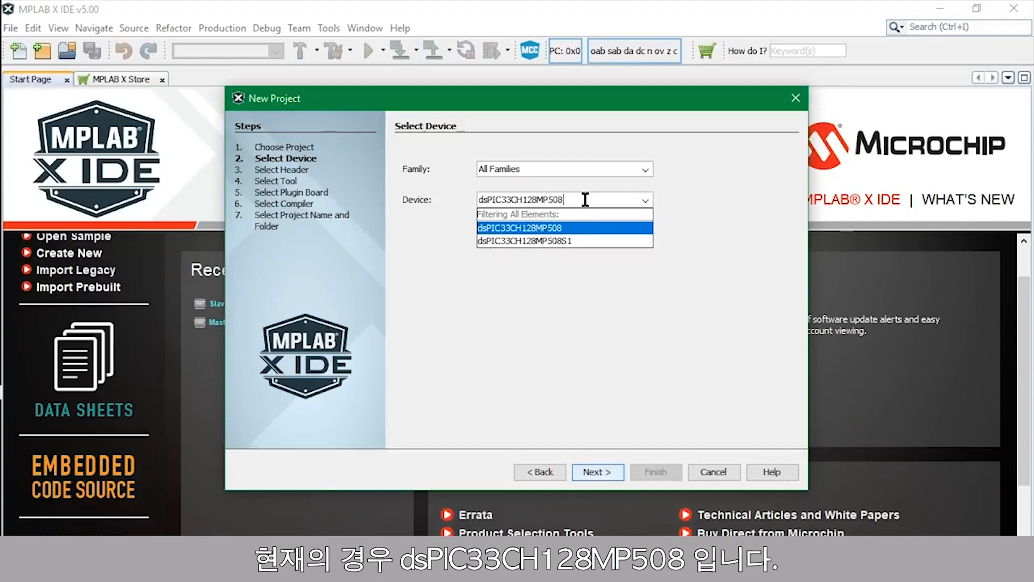
left_click(592, 229)
left_click(598, 472)
Step: Choose the hardware debugger/programmer for the master project and continue to the compiler selection
left_click(411, 275)
scroll(409, 273, "down", 1)
left_click(411, 322)
left_click(474, 335)
left_click(597, 472)
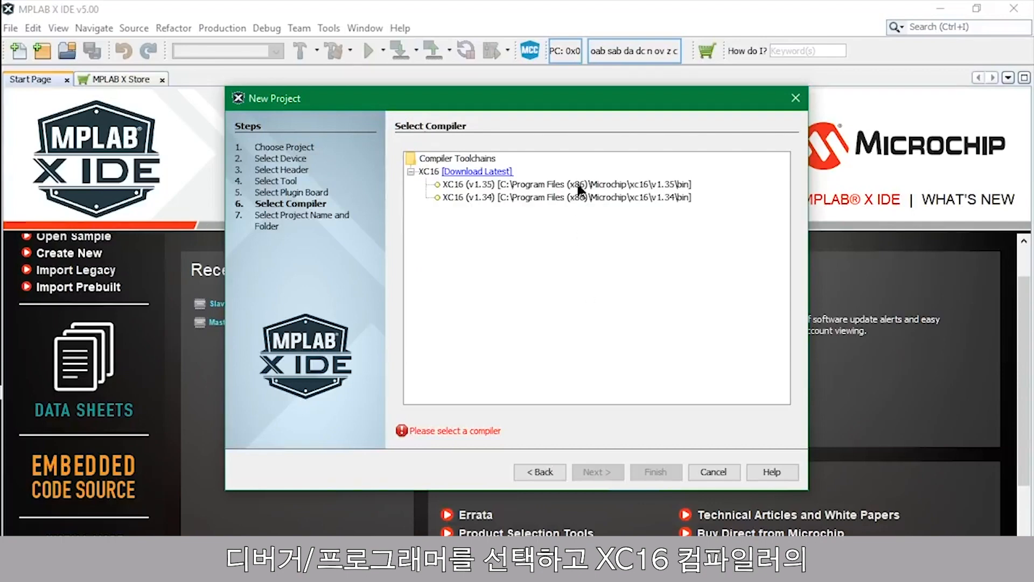
Step: Create the project as Master with the XC16 v1.35 compiler and save its MCC configuration as MyConfig.mc3 in the Master.X folder
left_click(596, 471)
type("Master")
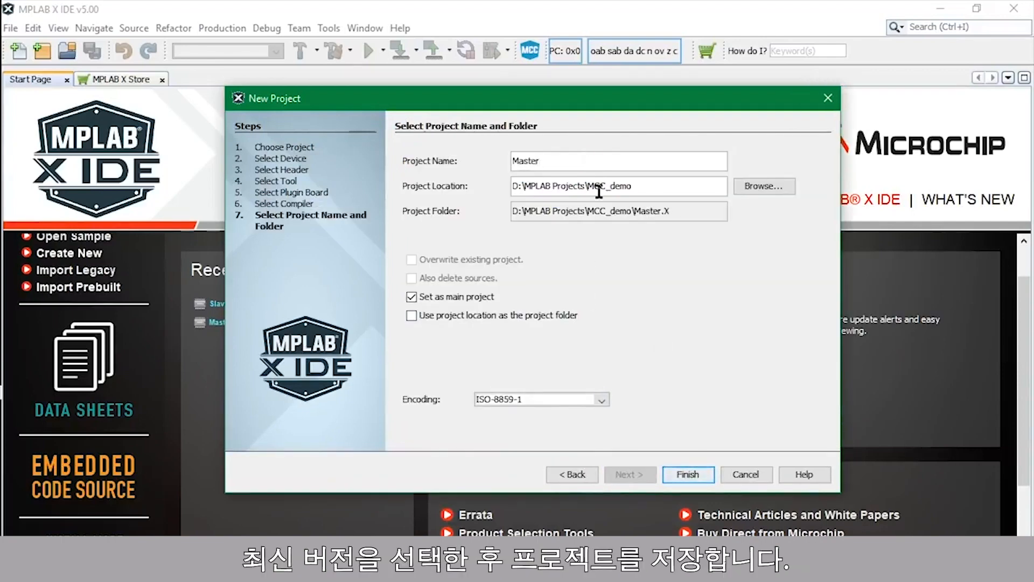
left_click(688, 474)
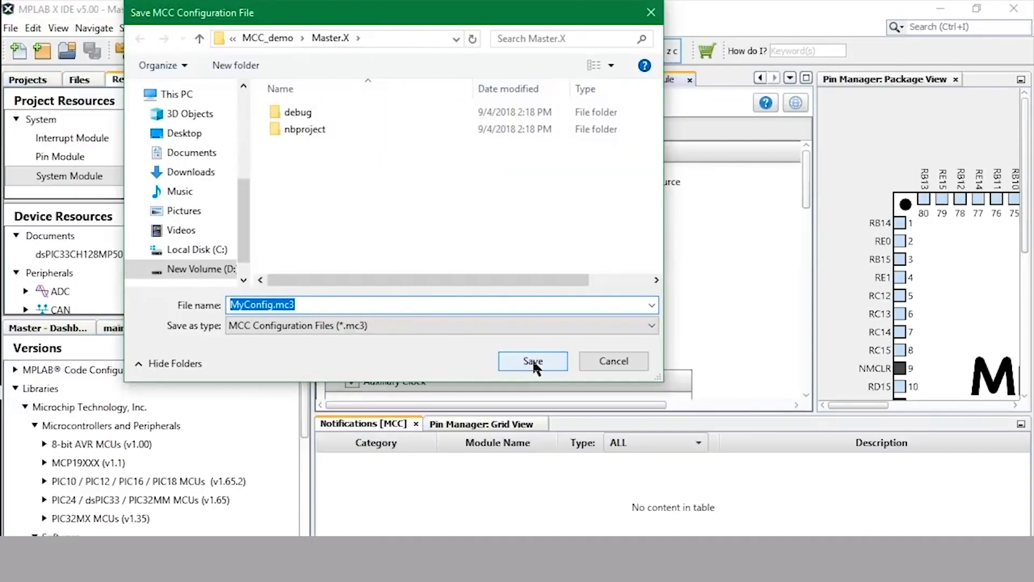
left_click(532, 360)
Step: Add the SLAVE1 core to the master's MCC configuration and set the slave project name to Slave
left_click_drag(300, 244, 305, 287)
left_click(25, 260)
double_click(255, 285)
left_click(734, 182)
type("Slave")
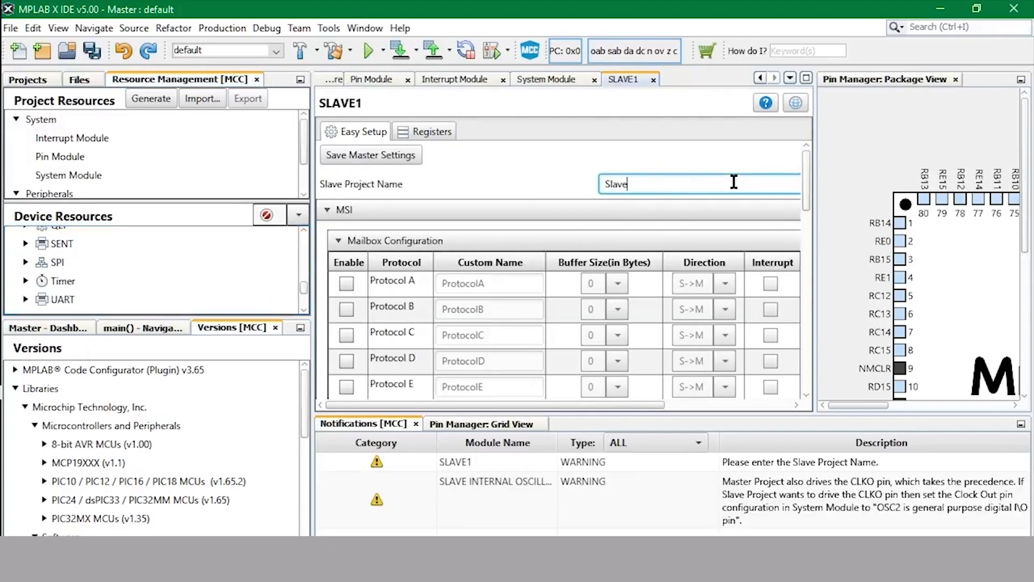
Step: Enable mailbox Protocol A with direction M->S and Protocol B with direction S->M for SLAVE1
left_click(346, 281)
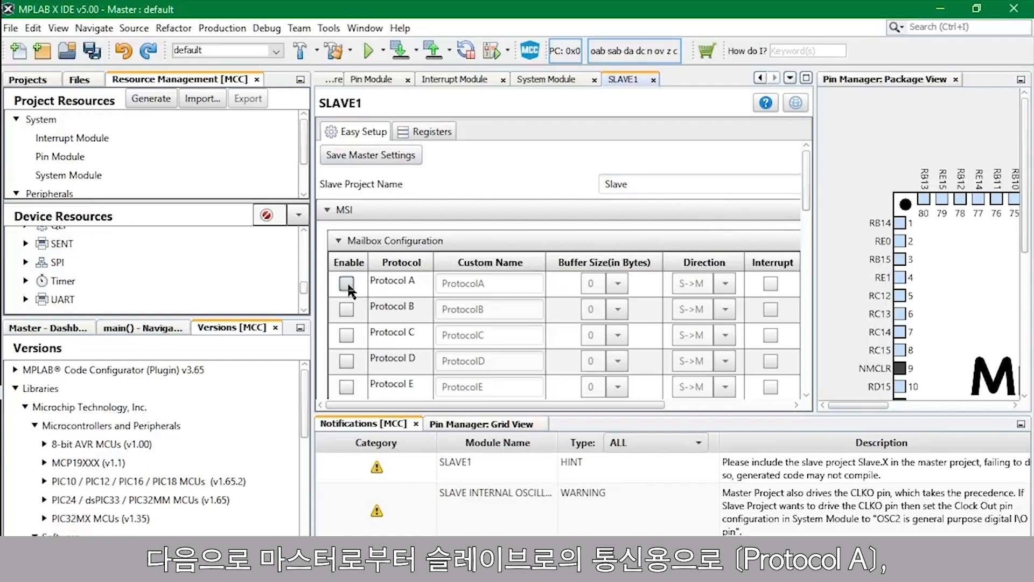
left_click(725, 283)
left_click(711, 303)
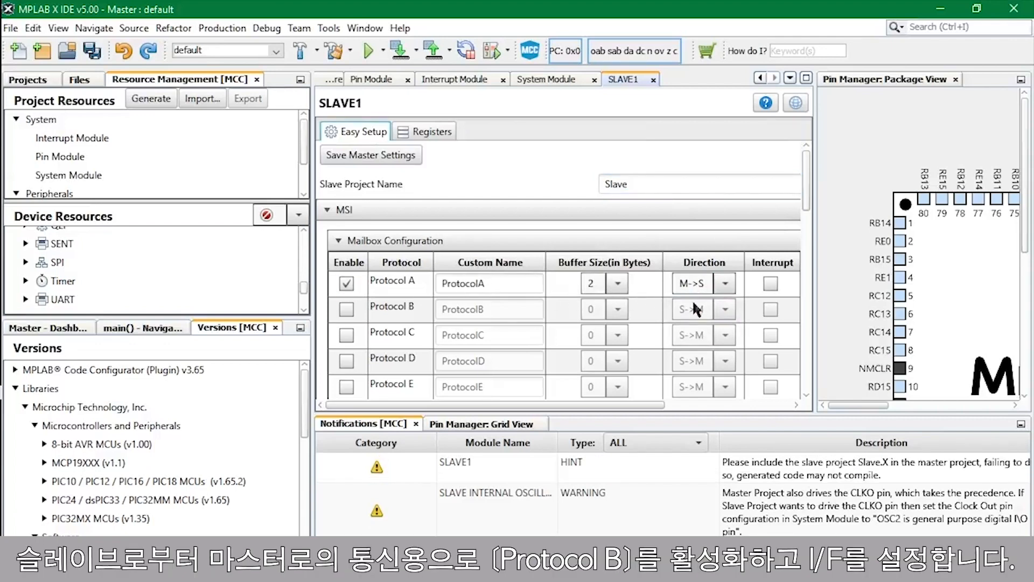
left_click(347, 310)
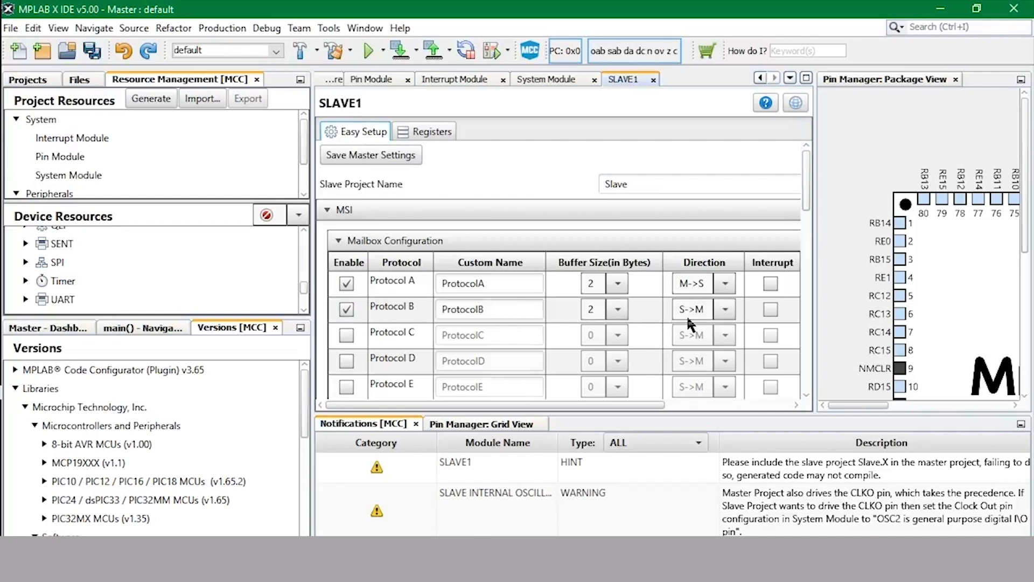
Step: Assign pin RE0 as a master GPIO output and give SLAVE1 ownership of pin RE1
left_click(507, 426)
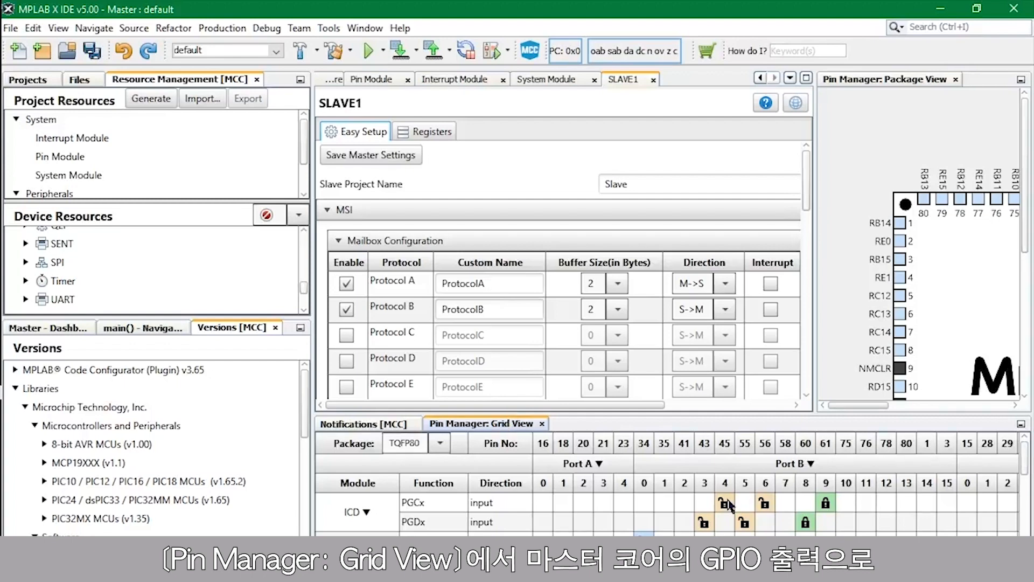
left_click_drag(1027, 461, 1025, 531)
left_click_drag(619, 562, 937, 561)
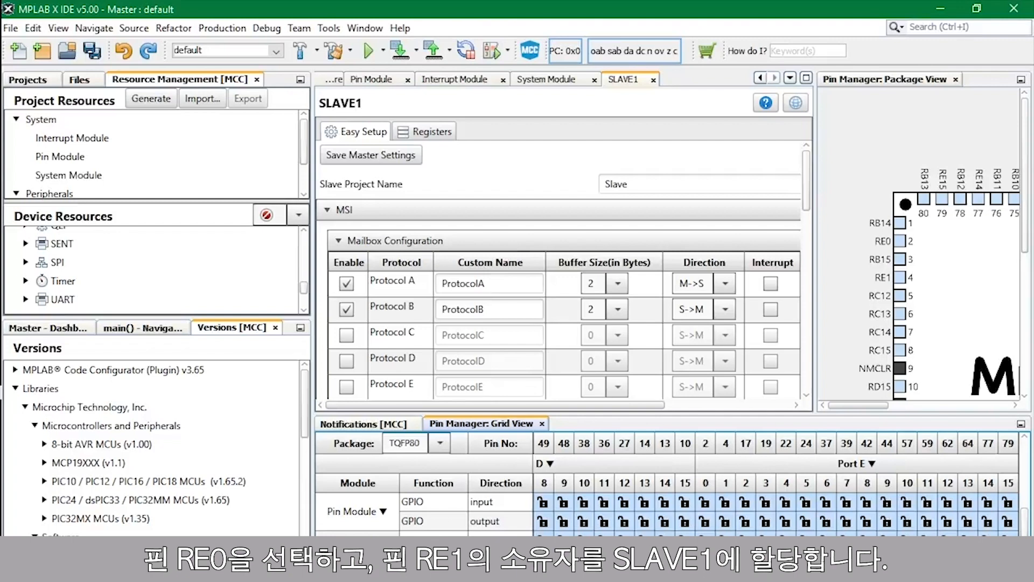
left_click(704, 521)
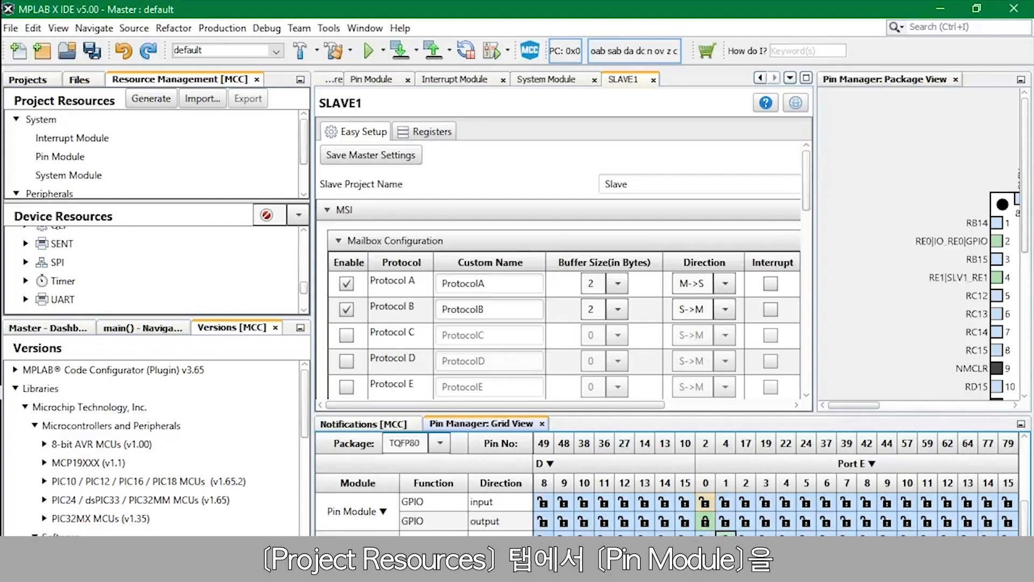
Step: Set the custom name of pin RE0 to LED_MASTER in the Pin Module
left_click(73, 156)
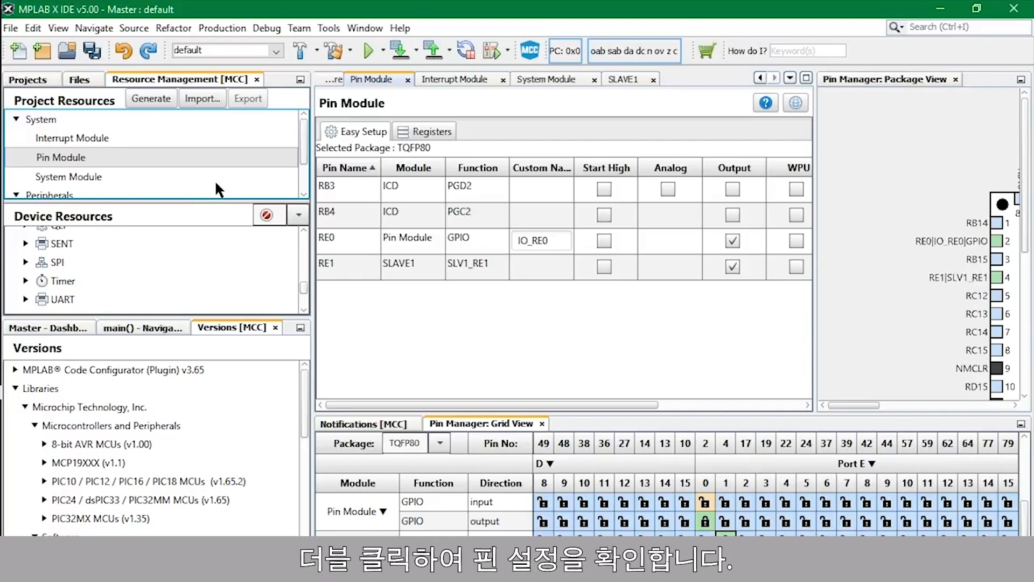
left_click(560, 246)
key("BackSpace")
key("BackSpace")
key("BackSpace")
key("BackSpace")
key("BackSpace")
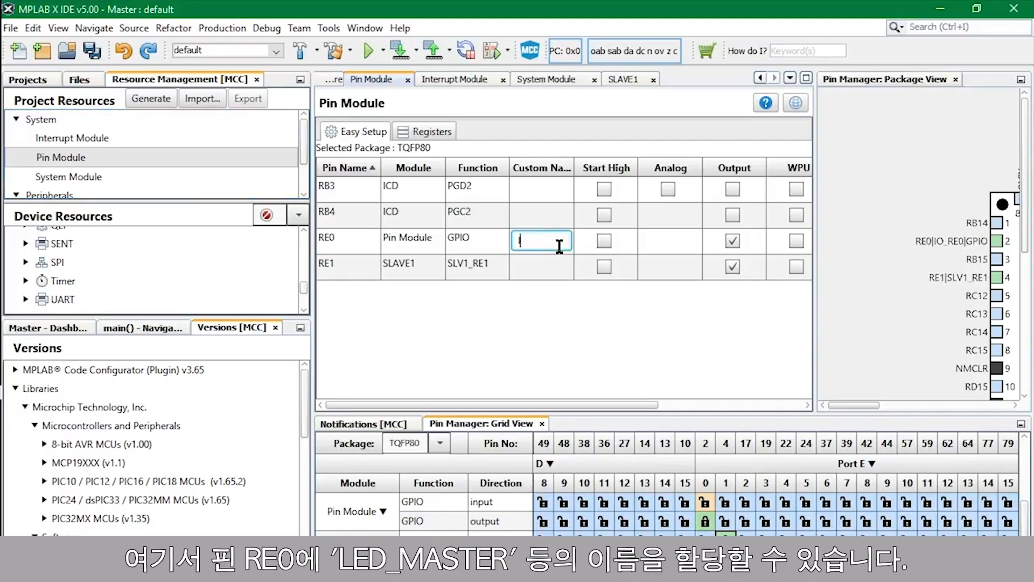
type("LED_M")
type("ASTER")
left_click(561, 349)
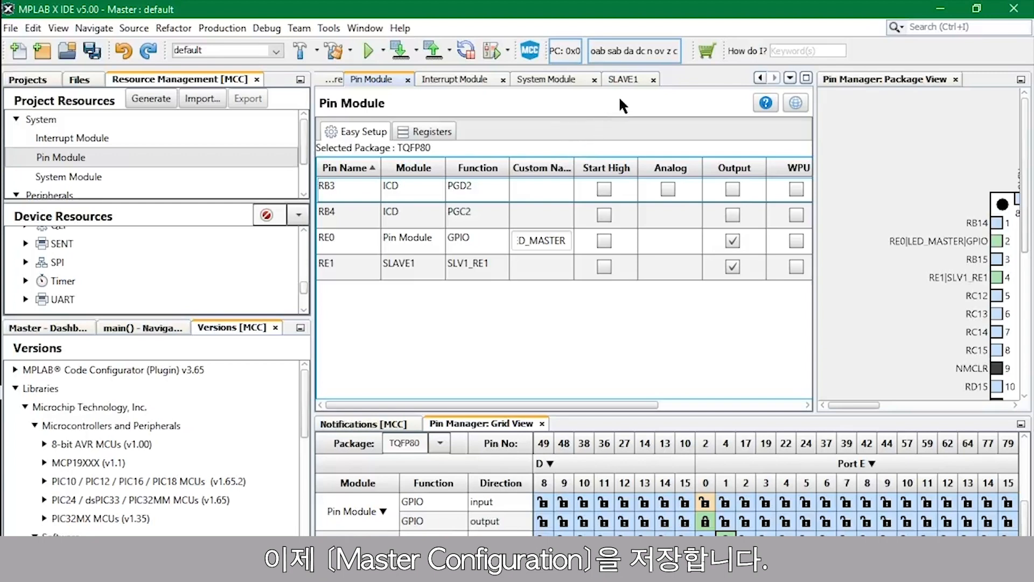
Step: Save the master settings from the SLAVE1 module and generate the Master project's code despite the configuration warnings
left_click(628, 79)
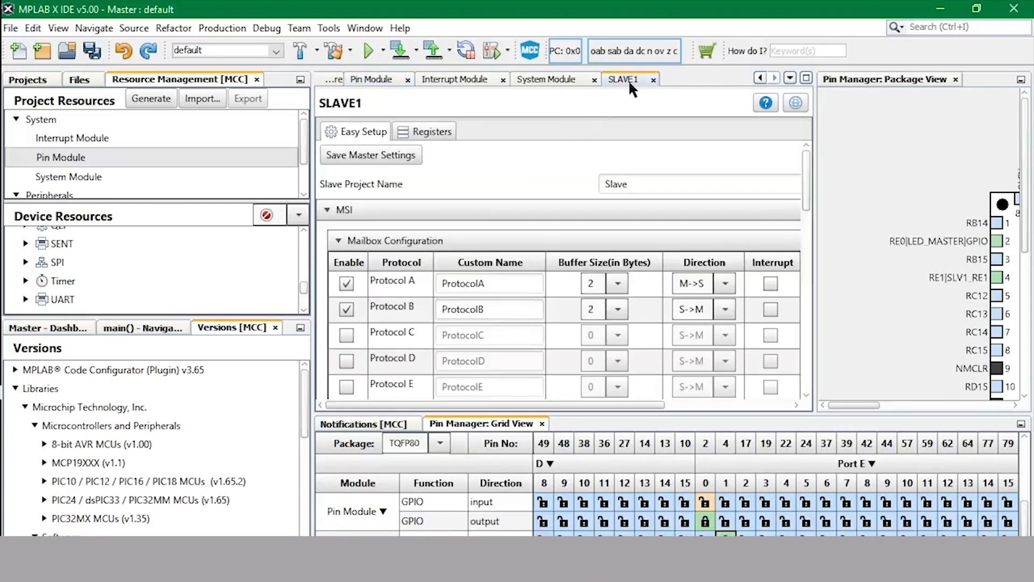
left_click(384, 162)
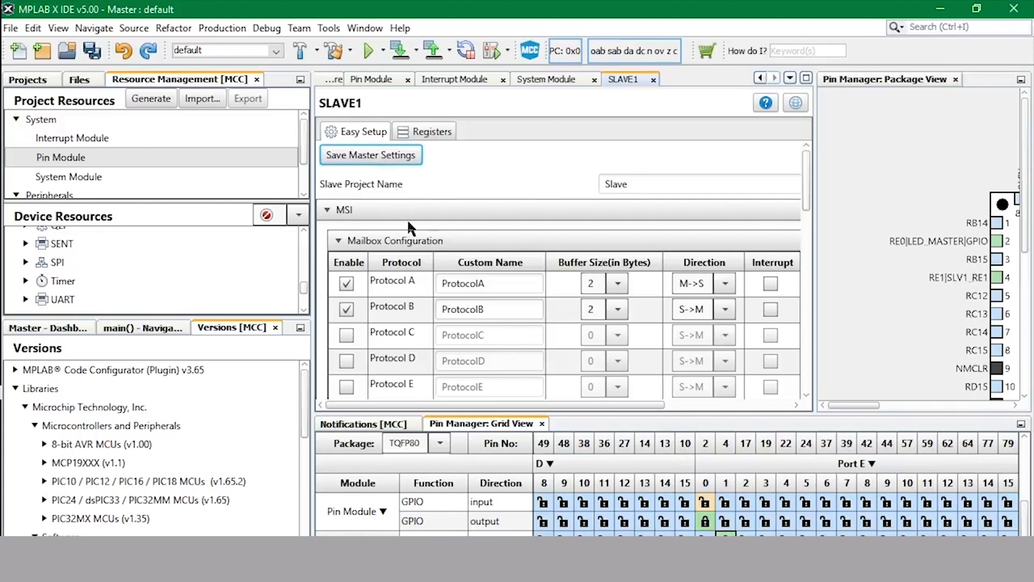
left_click(413, 423)
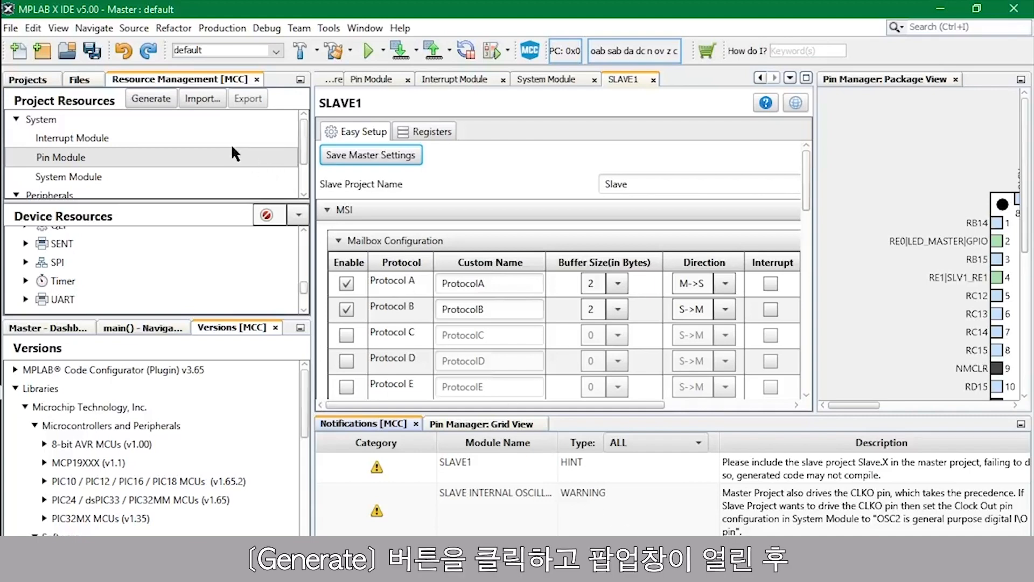
left_click(169, 103)
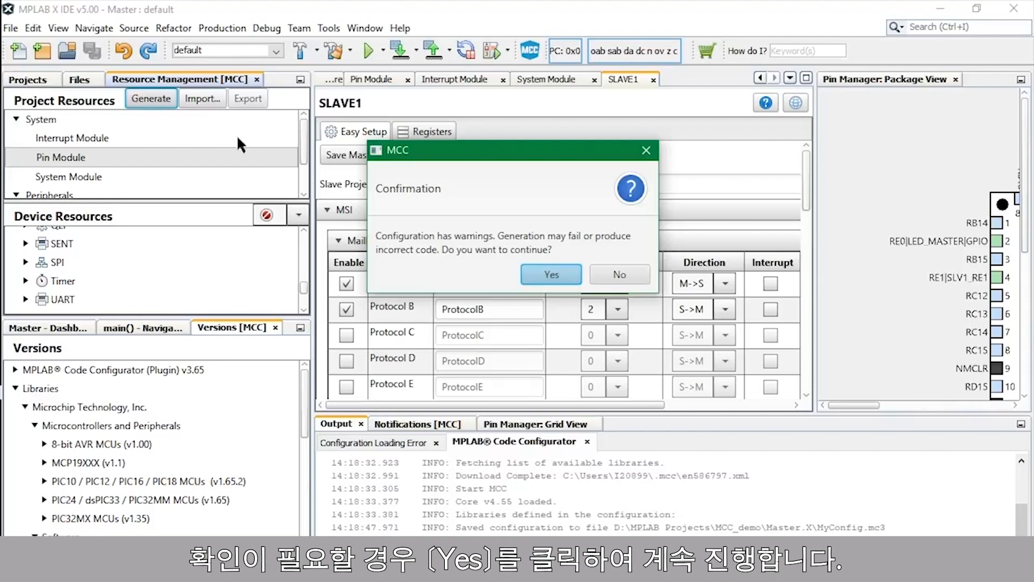
left_click(567, 273)
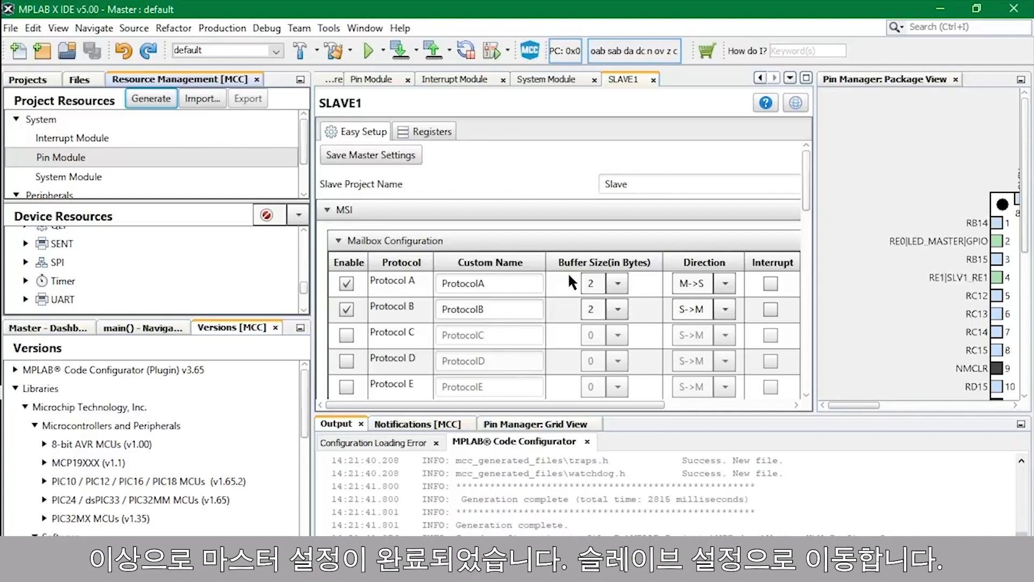
Step: Start a second standalone project for the dsPIC33CH128MP508S1 slave device
left_click(28, 80)
left_click(11, 27)
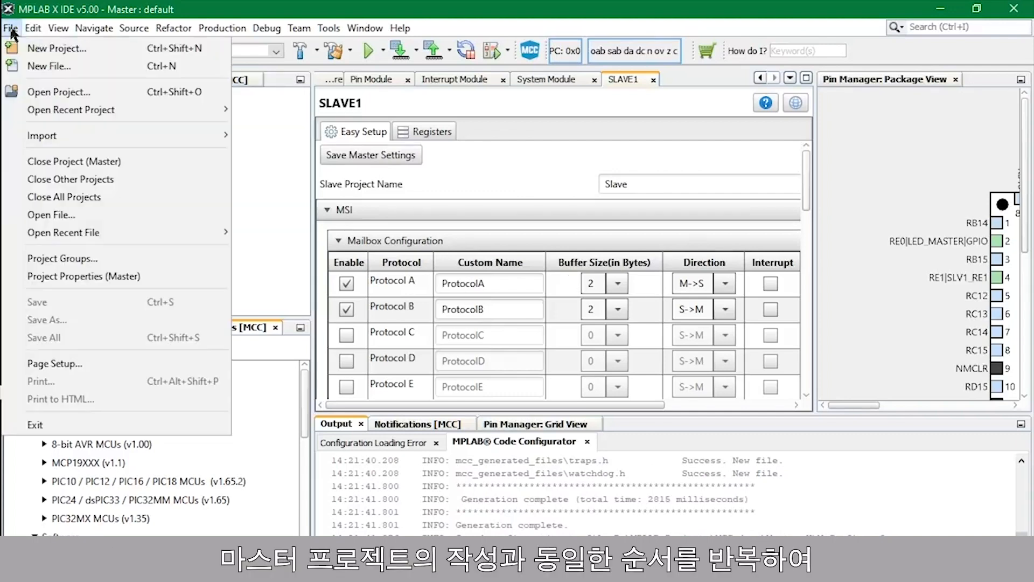
left_click(121, 48)
left_click(602, 469)
left_click(559, 200)
type("dsPIC33CH128MP508S1")
left_click(557, 227)
left_click(613, 470)
Step: Choose the hardware debugger/programmer and the XC16 v1.35 compiler for the slave project
left_click(411, 288)
left_click(476, 302)
left_click(601, 470)
left_click(592, 185)
left_click(599, 471)
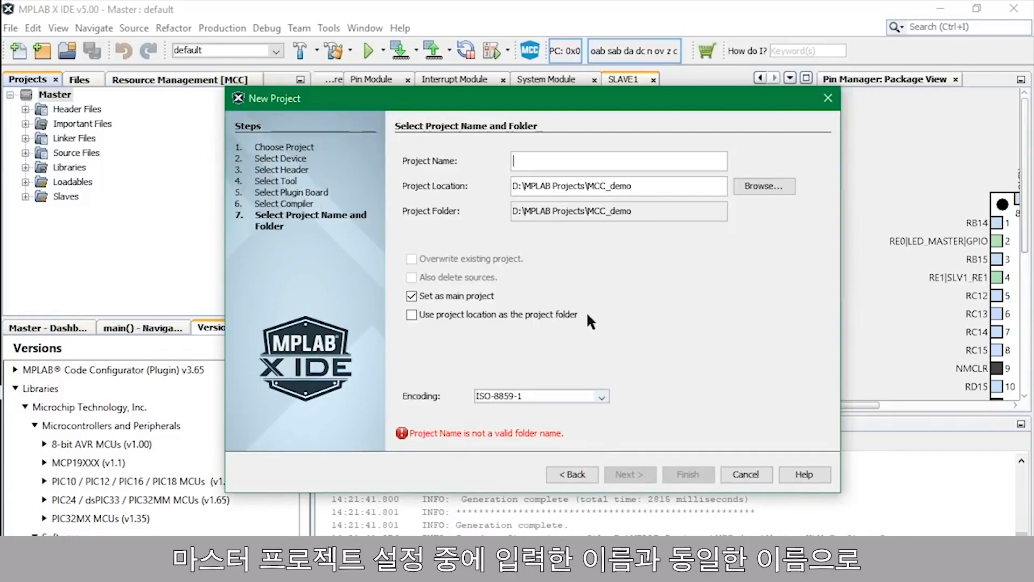
Step: Create the project as Slave and save its MCC configuration as MyConfig.mc3 in the Slave.X folder
type("Slave")
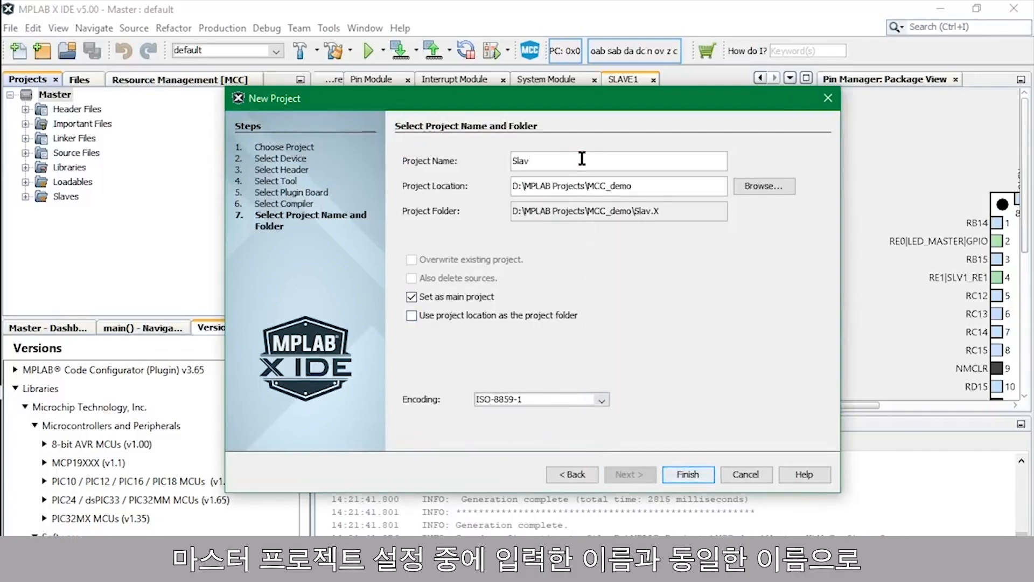
left_click(704, 473)
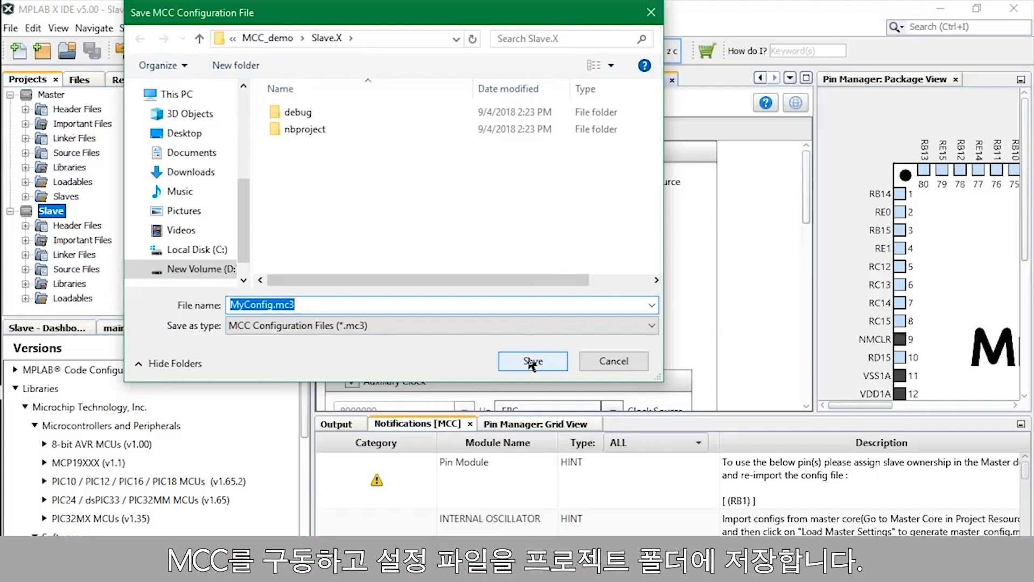
left_click(533, 362)
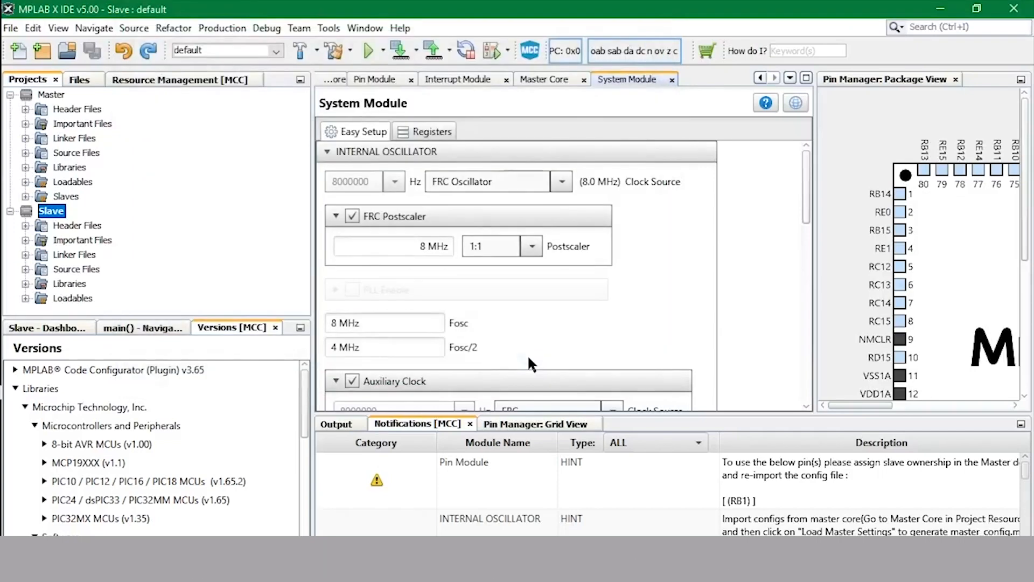
Step: Load the Master Core's slave settings from MPLAB Projects\MCC_demo\Master.X\master_config.mc3, overriding the conflicting pin settings
left_click(180, 80)
left_click(70, 156)
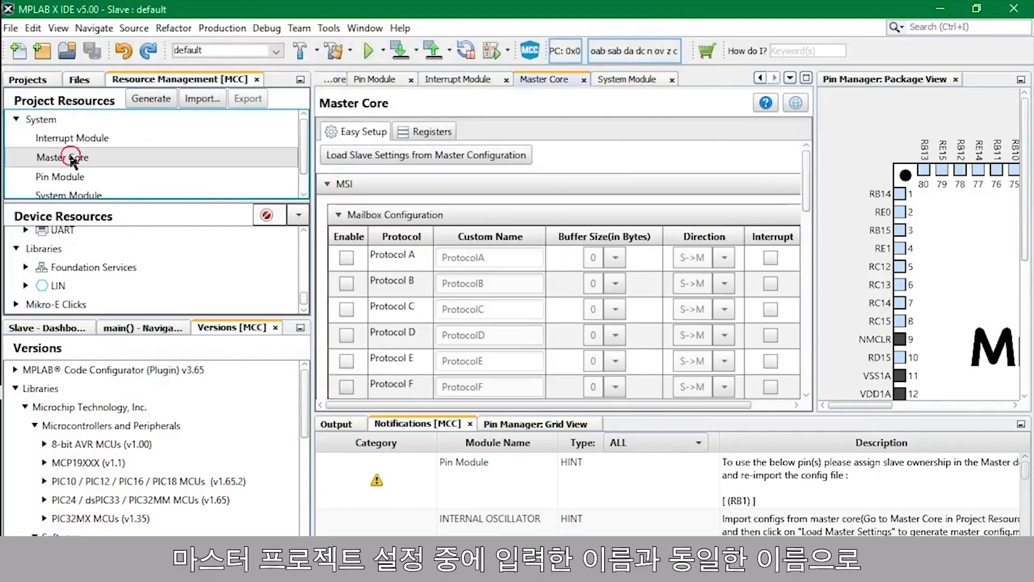
left_click(471, 153)
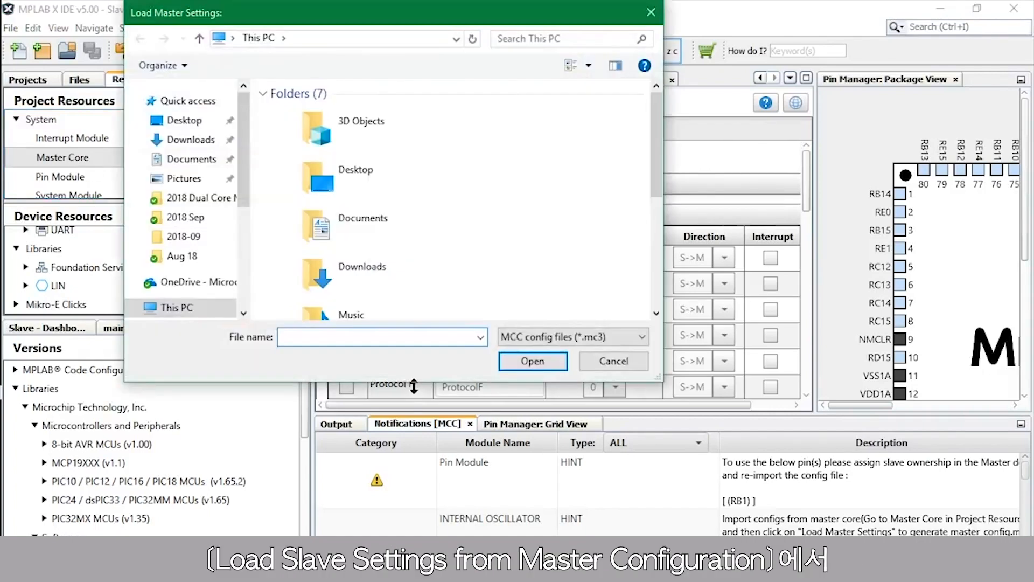
left_click(283, 39)
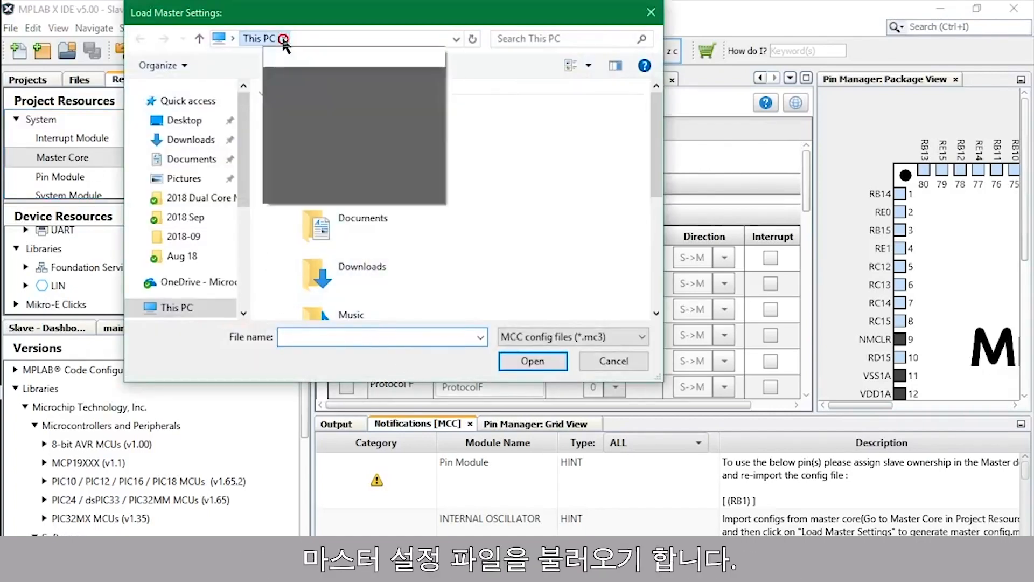
left_click(315, 189)
left_click(313, 163)
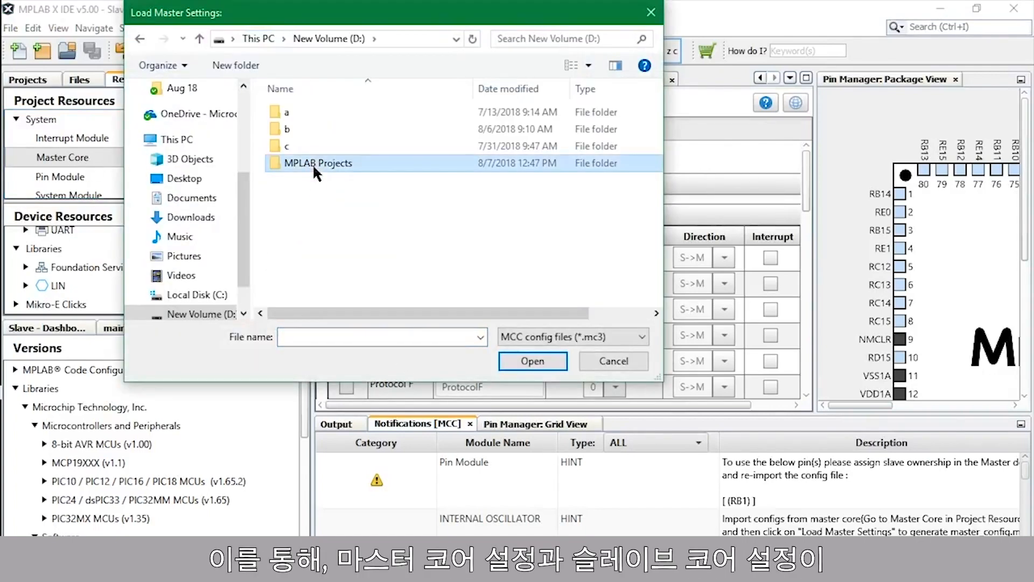
double_click(312, 163)
left_click(319, 112)
double_click(319, 112)
double_click(319, 115)
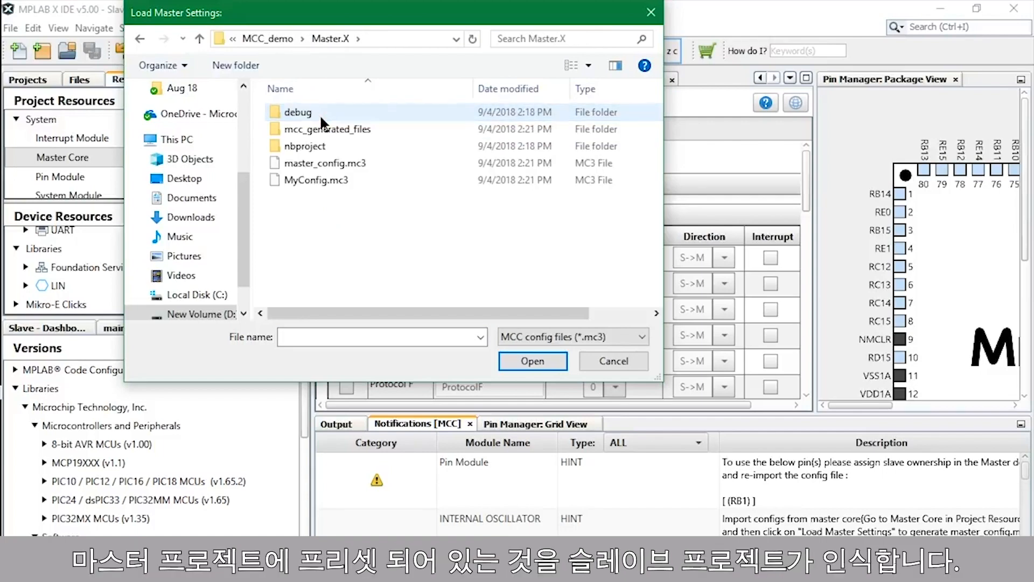
left_click(374, 160)
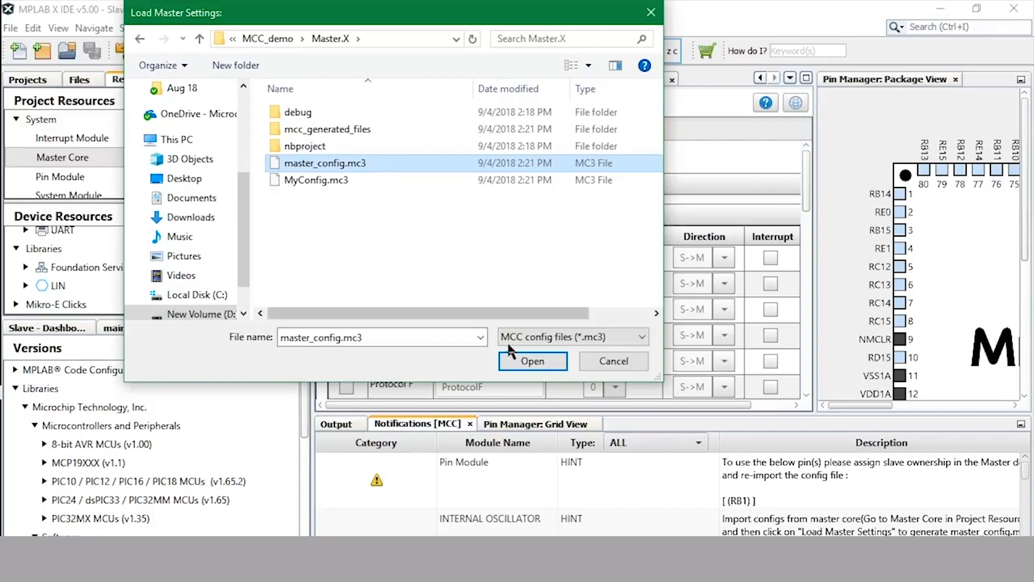
left_click(521, 358)
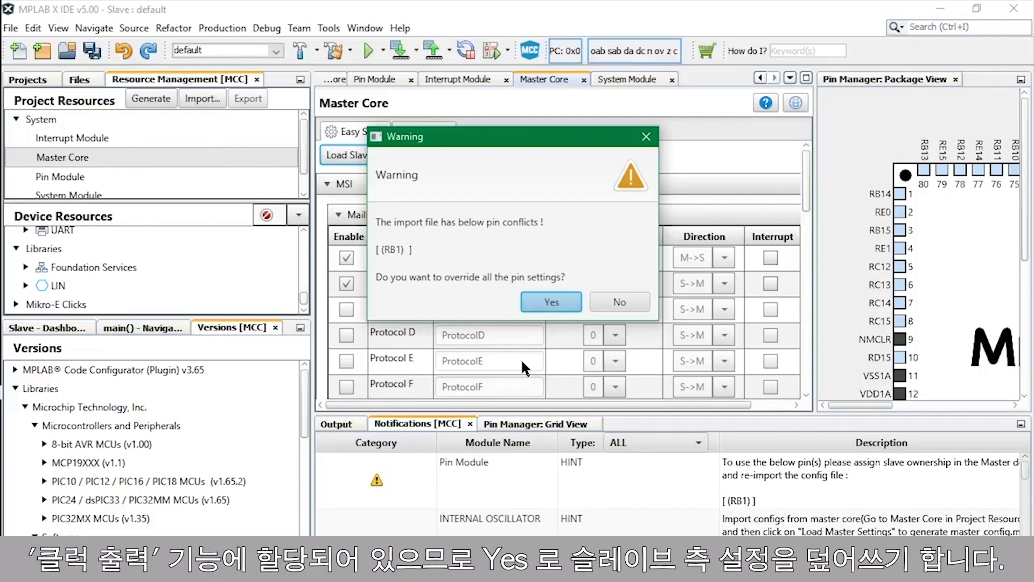
left_click(545, 302)
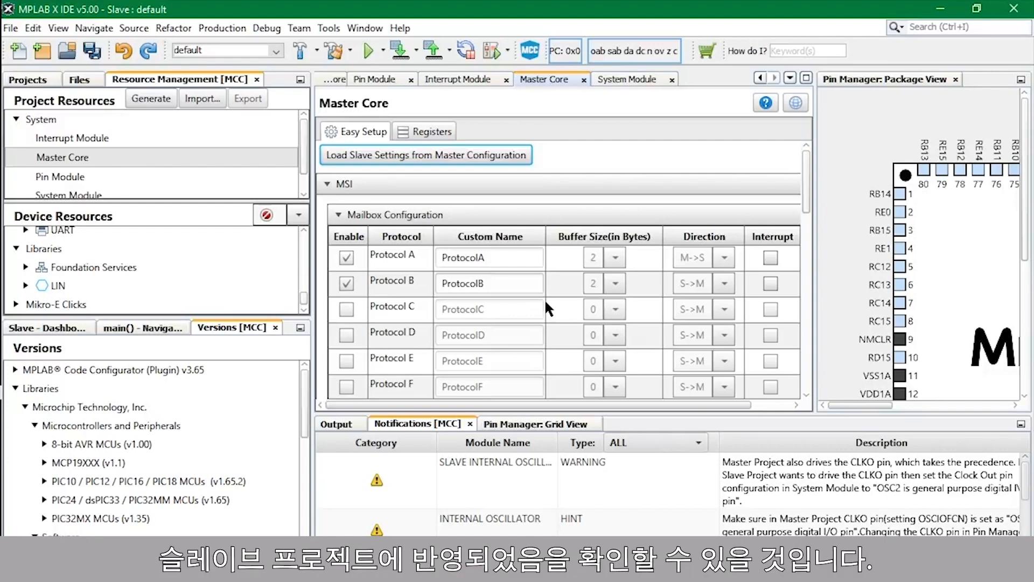
Step: Assign Port E pin 1 (RE1) as a GPIO output for the slave core in the pin grid
left_click(536, 424)
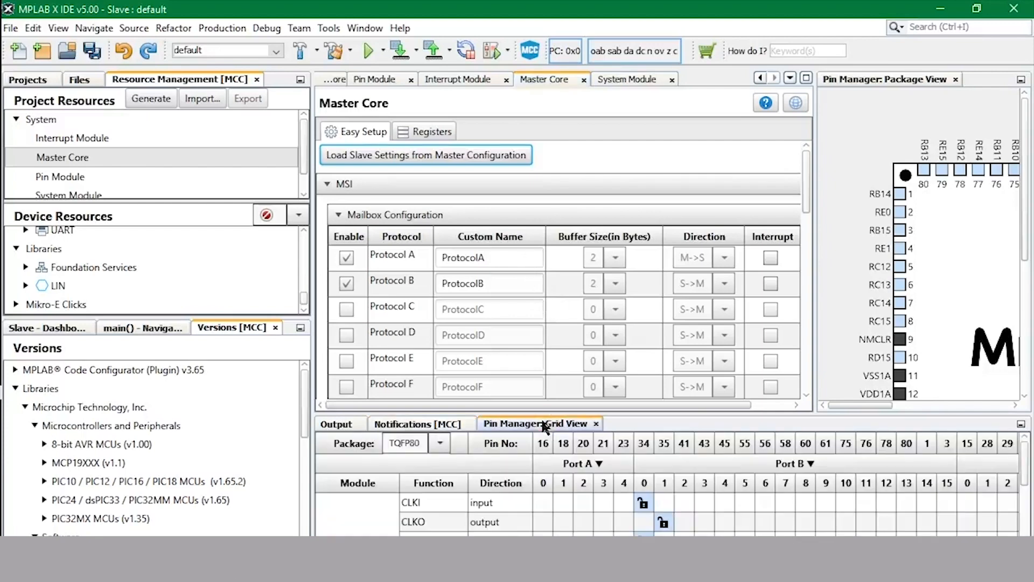
left_click_drag(1026, 474, 1026, 538)
left_click_drag(614, 560, 931, 560)
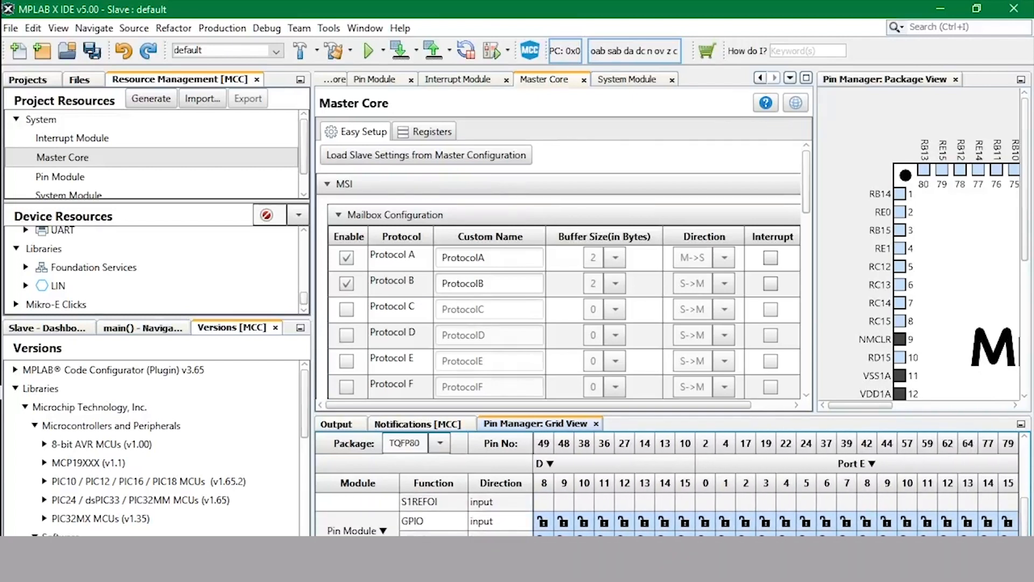
left_click(725, 541)
Step: Give pin RE1 the custom name LED_SLAVE in the slave's Pin Module settings
left_click(92, 176)
left_click(567, 191)
key("BackSpace")
key("BackSpace")
key("BackSpace")
key("BackSpace")
key("BackSpace")
key("BackSpace")
type("LED_SLAVE")
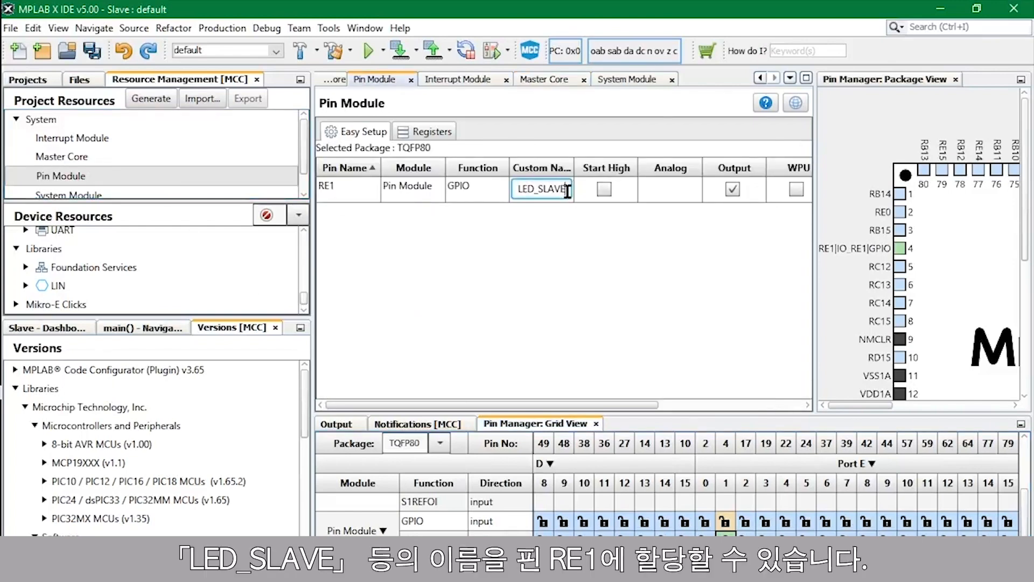
Step: Generate the MCC code for the slave core
left_click(162, 100)
left_click(162, 100)
left_click(528, 276)
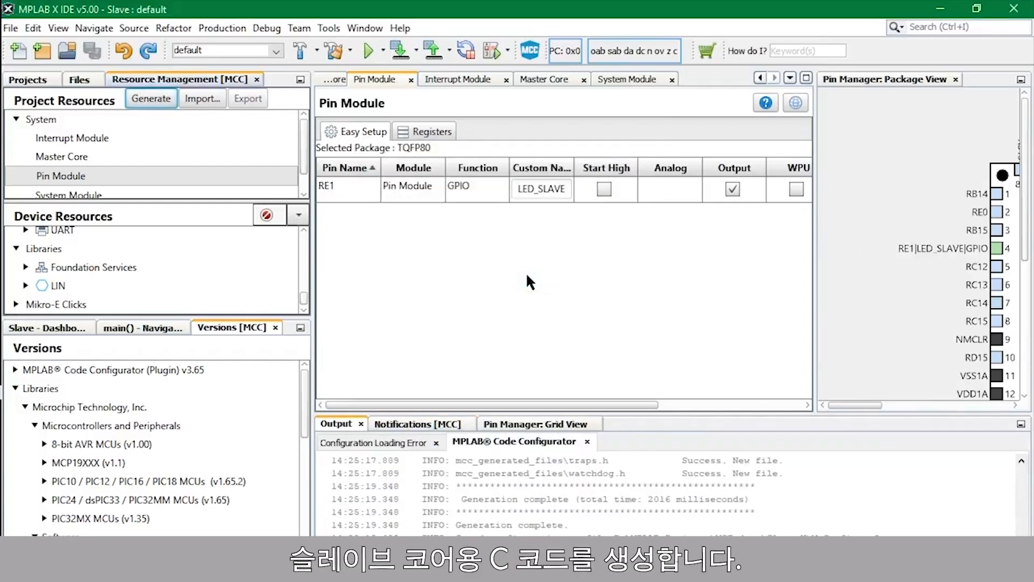
Step: Examine the MCC-generated header and source files in the Slave project tree, and collapse the folders again
left_click(46, 82)
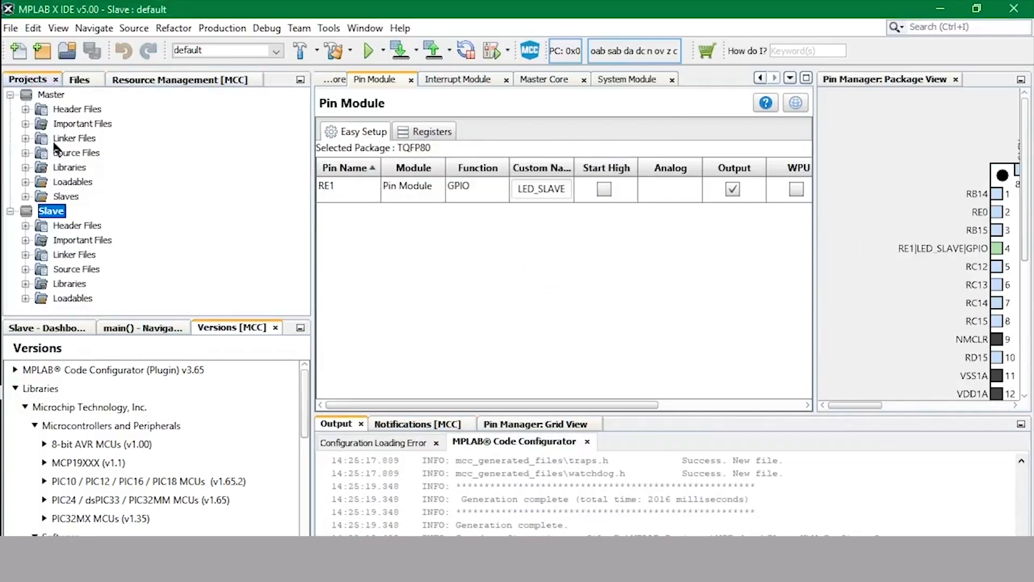
left_click(25, 225)
left_click(41, 240)
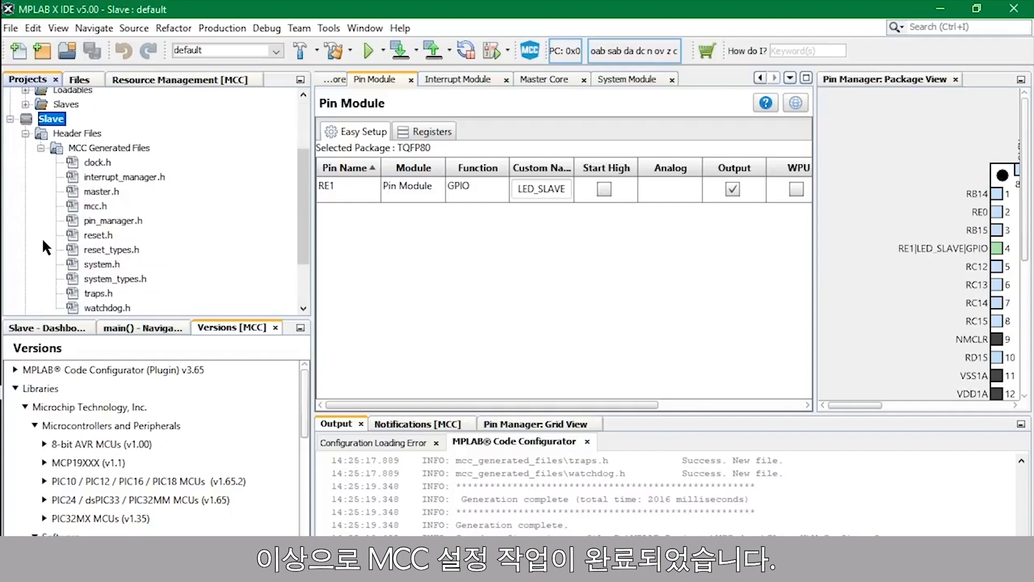
left_click(26, 279)
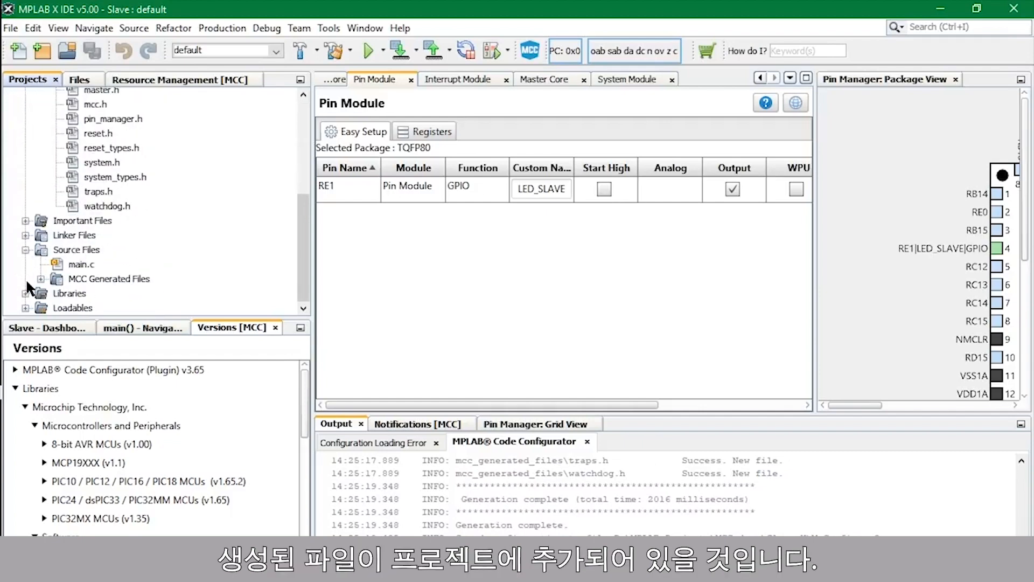
left_click(41, 275)
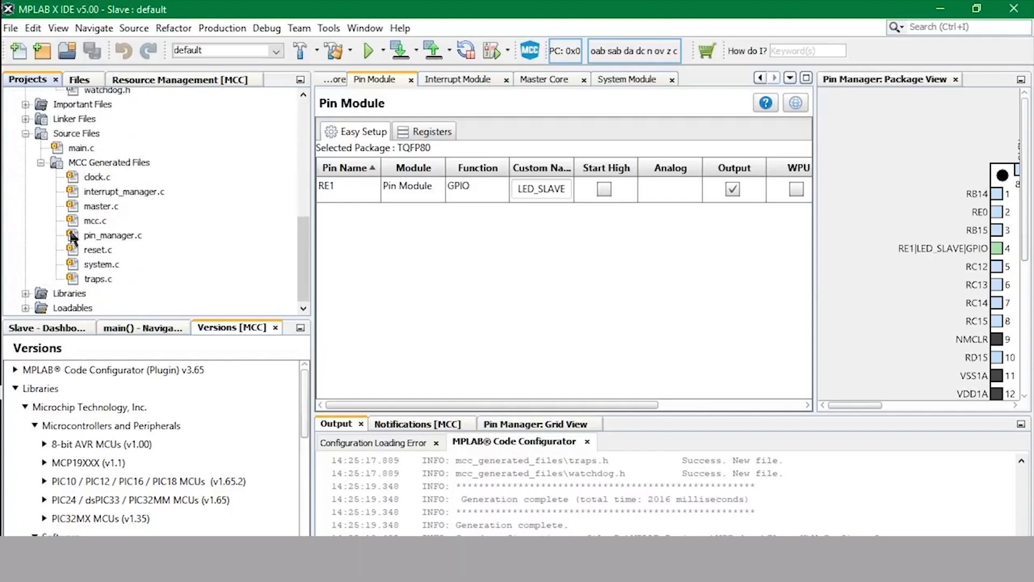
left_click(41, 163)
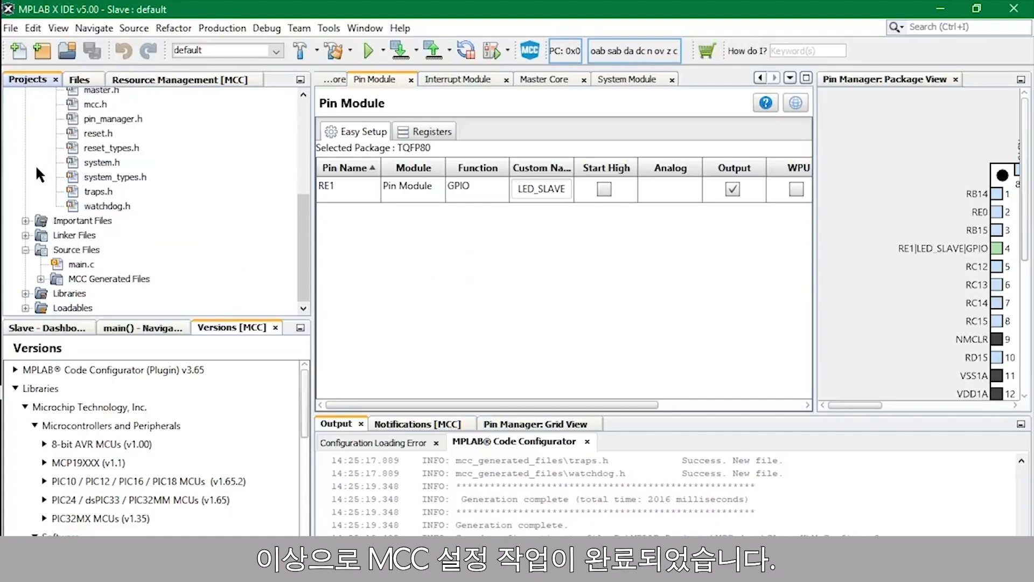
left_click(25, 247)
scroll(35, 211, "up", 2)
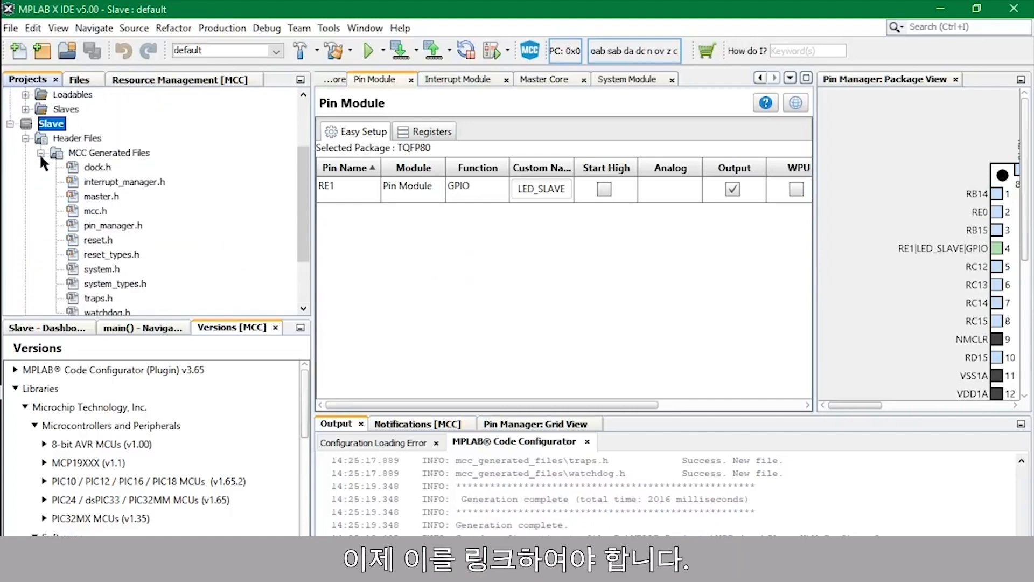
left_click(41, 153)
left_click(26, 212)
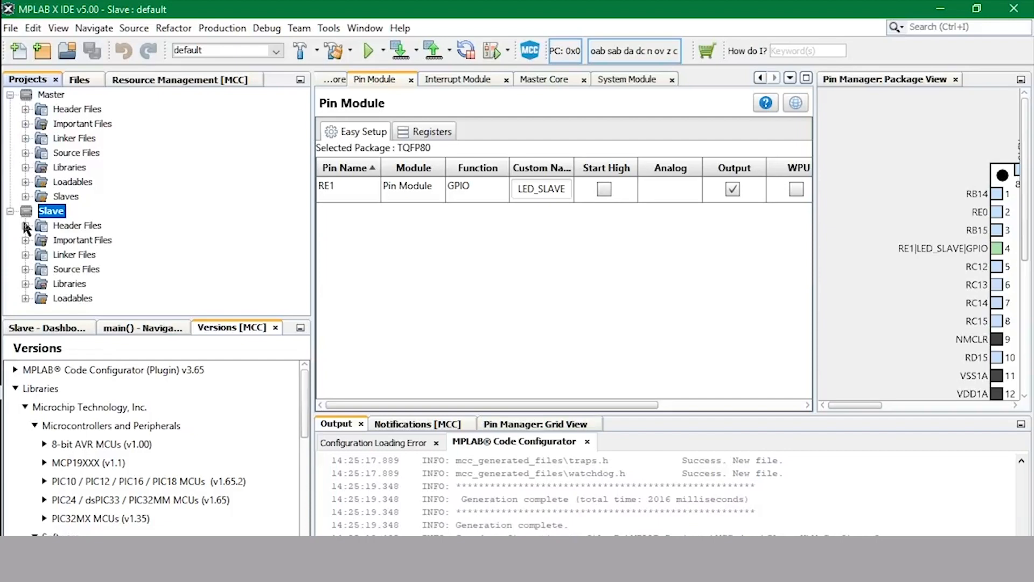
Step: Add the Slave.X project from the MCC_demo folder to the Master project's Slaves, storing its path as Relative
right_click(71, 197)
left_click(148, 205)
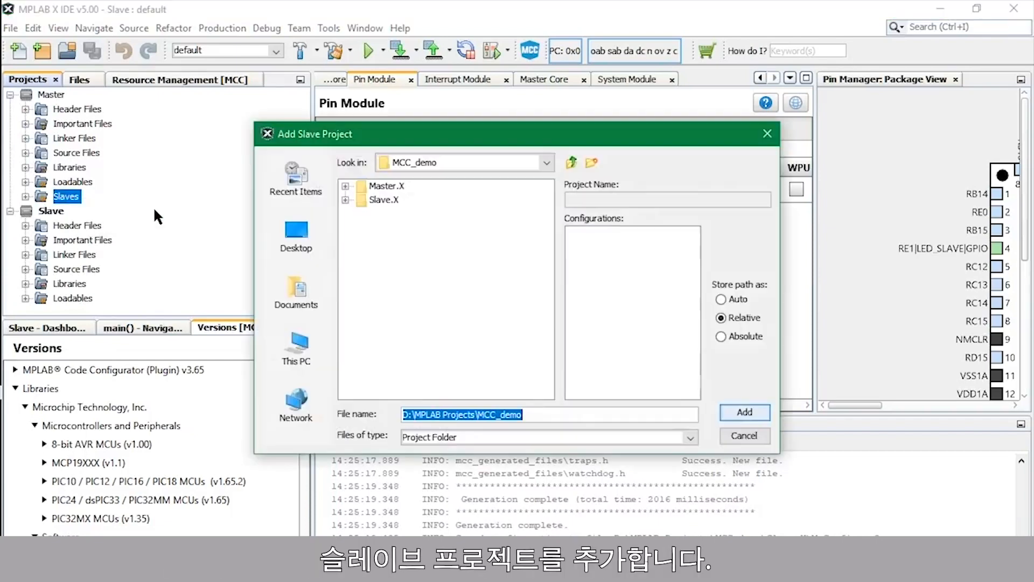
left_click(345, 200)
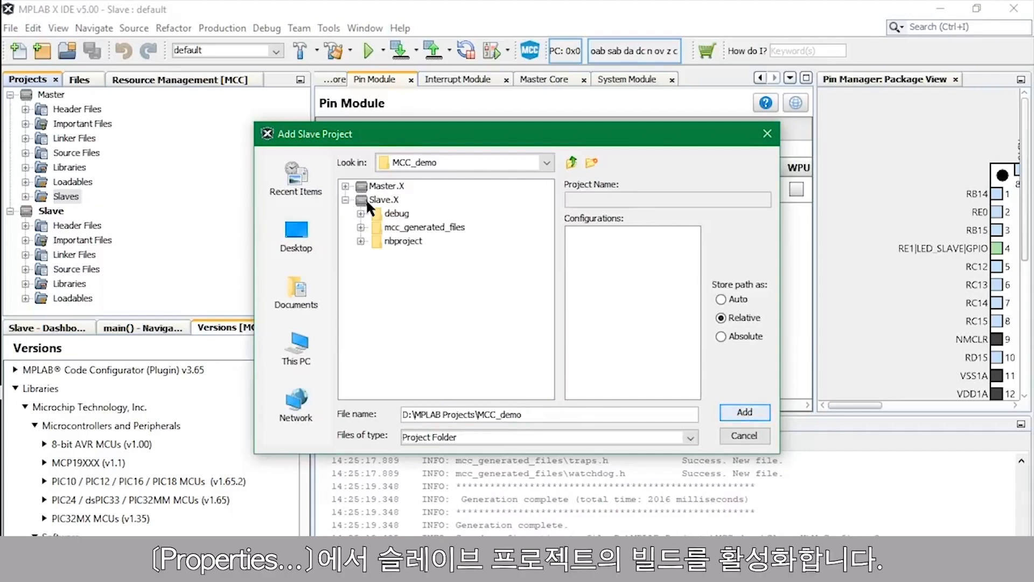
left_click(361, 214)
left_click(361, 214)
left_click(346, 200)
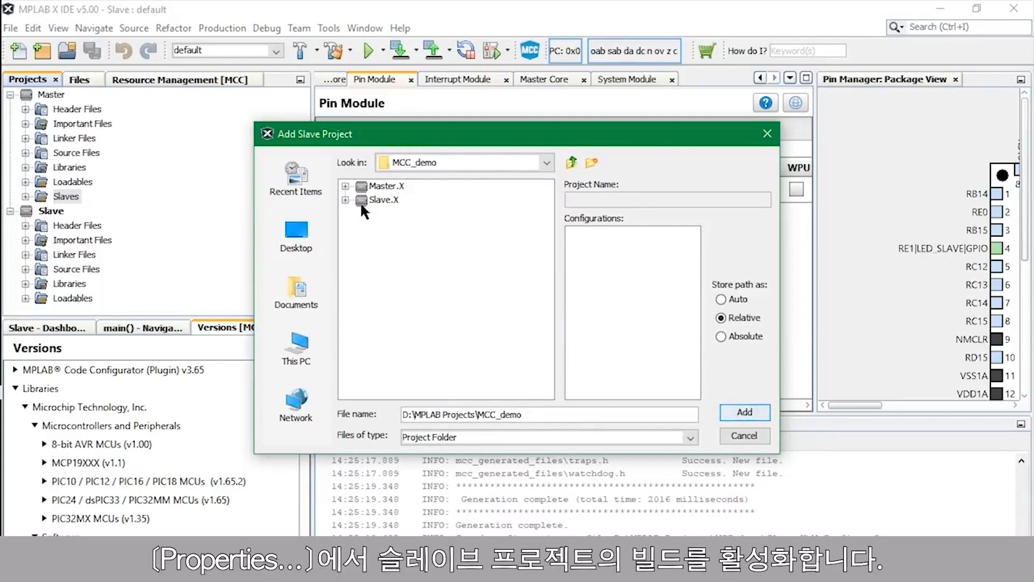
left_click(385, 200)
left_click(744, 412)
Step: Enable the Build option for Slave.X in the Master project's slave properties
left_click(68, 196)
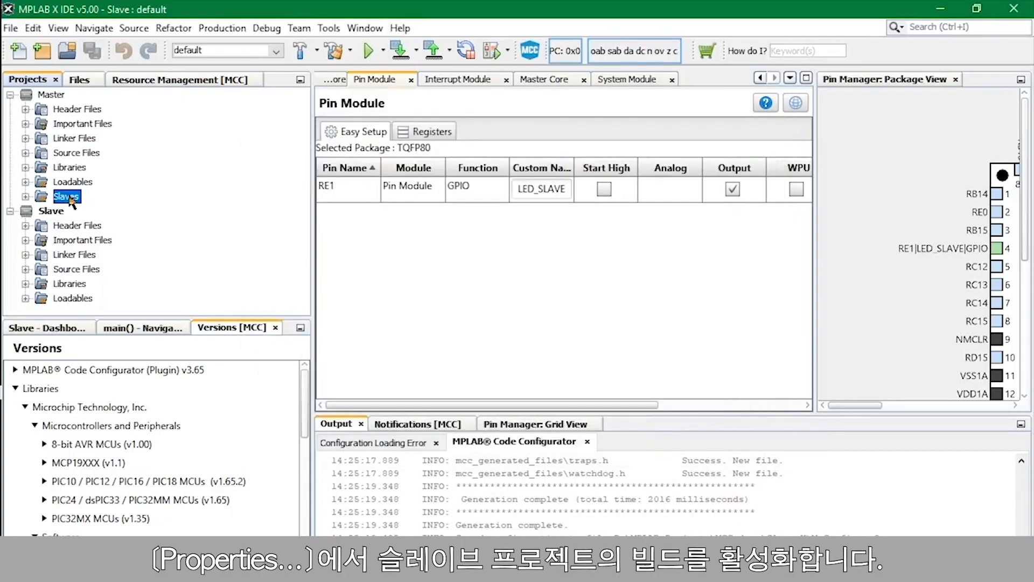
right_click(67, 196)
left_click(99, 226)
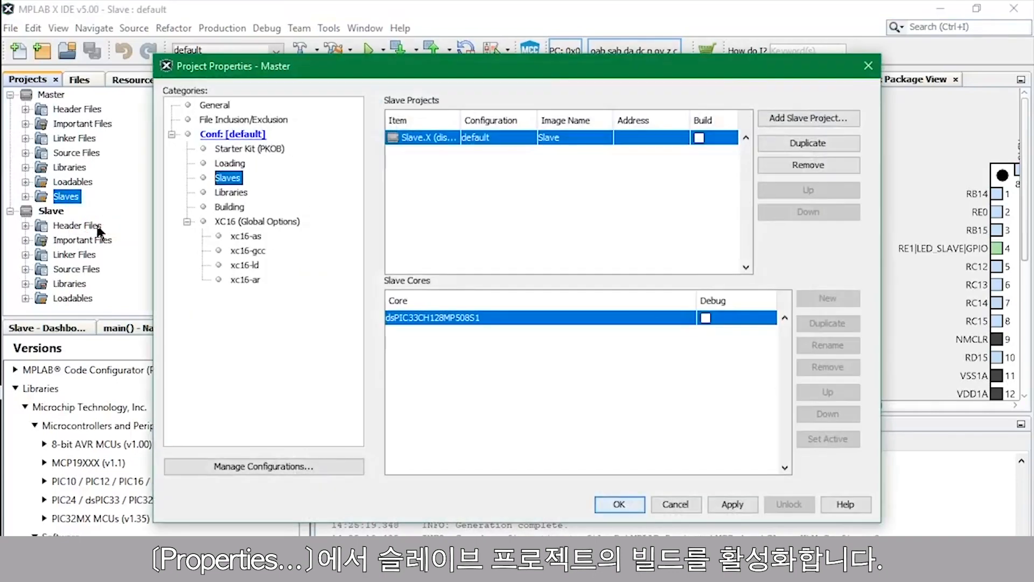
left_click(701, 139)
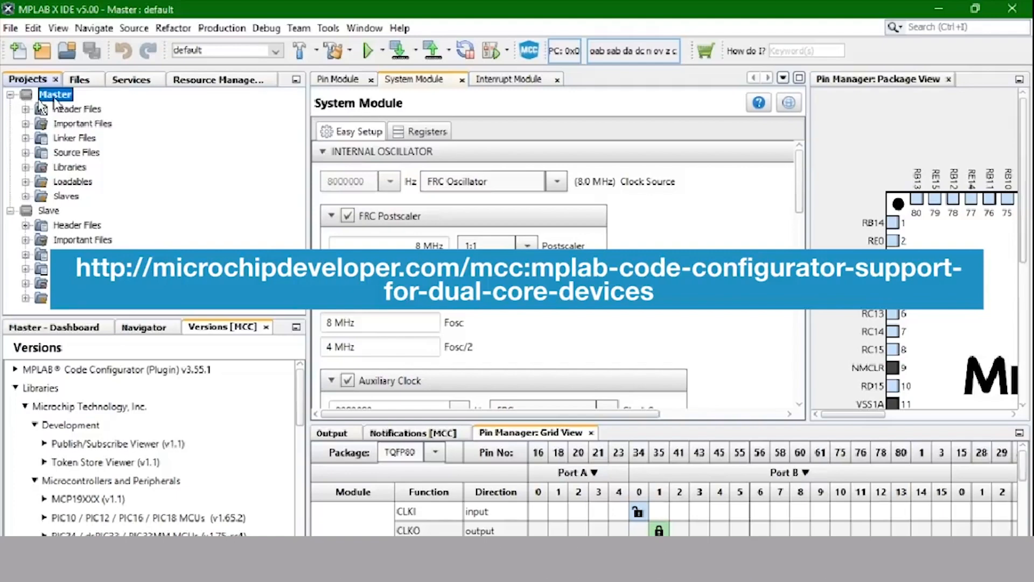
Step: Build and run the Master project on the Explorer 16/32 starter kit (PKOB) tool
left_click(368, 51)
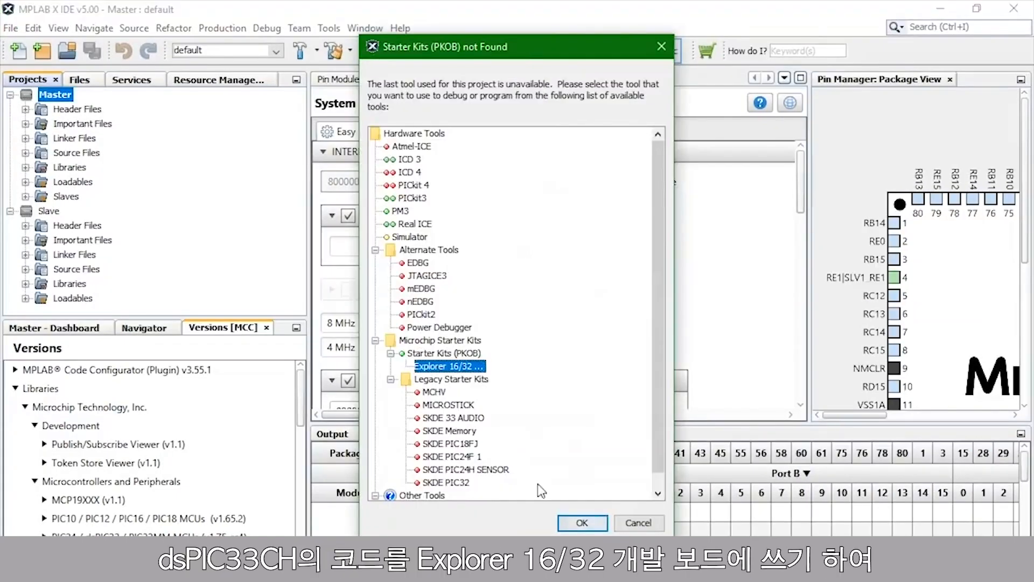
left_click(570, 524)
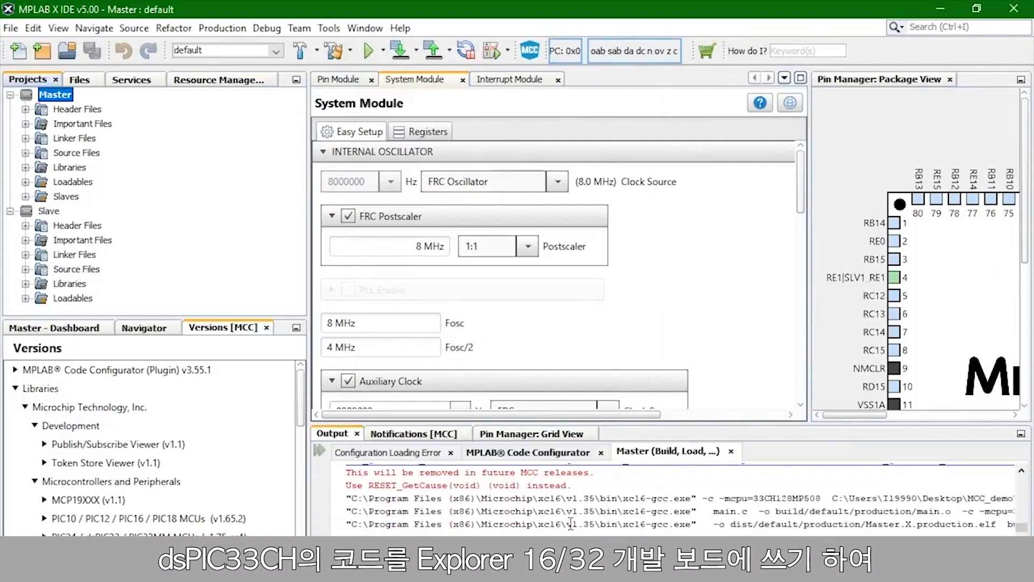